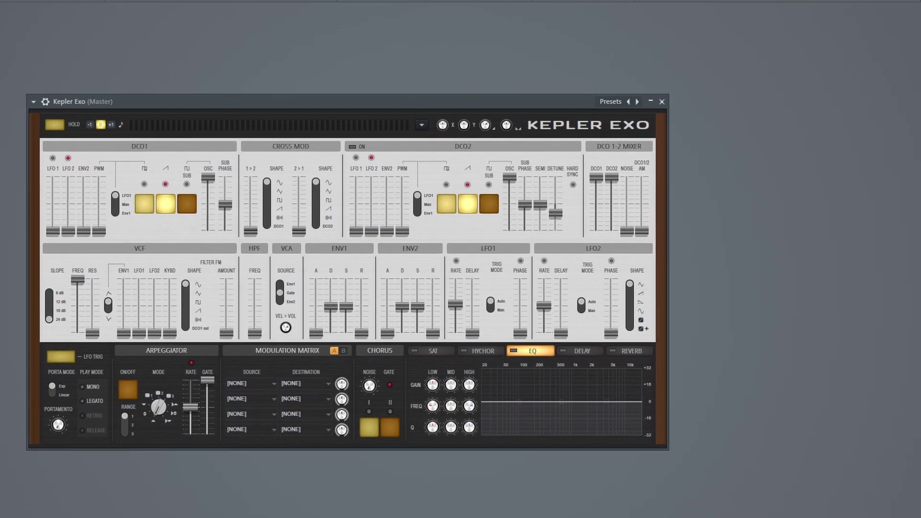
# Open the Kepler Exo manual with F1 and scroll through it
pyautogui.press('F1')
pyautogui.scroll(-14, 825, 244)
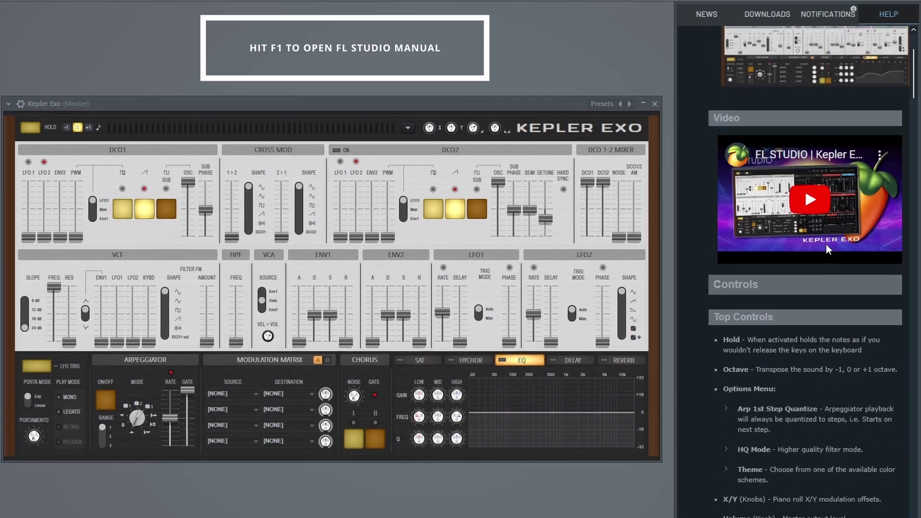
pyautogui.scroll(-6, 822, 257)
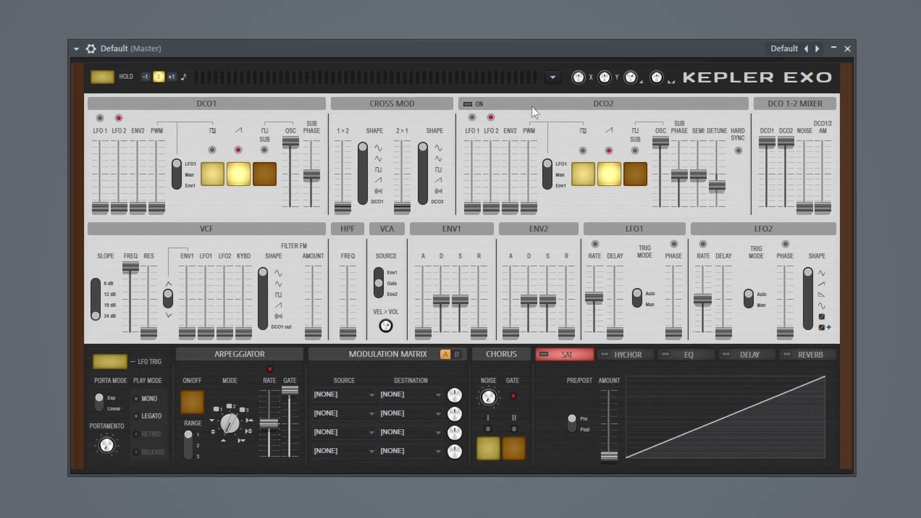
# Preview the Dark, Light and Colored themes, ending on the Two colors theme
pyautogui.click(552, 78)
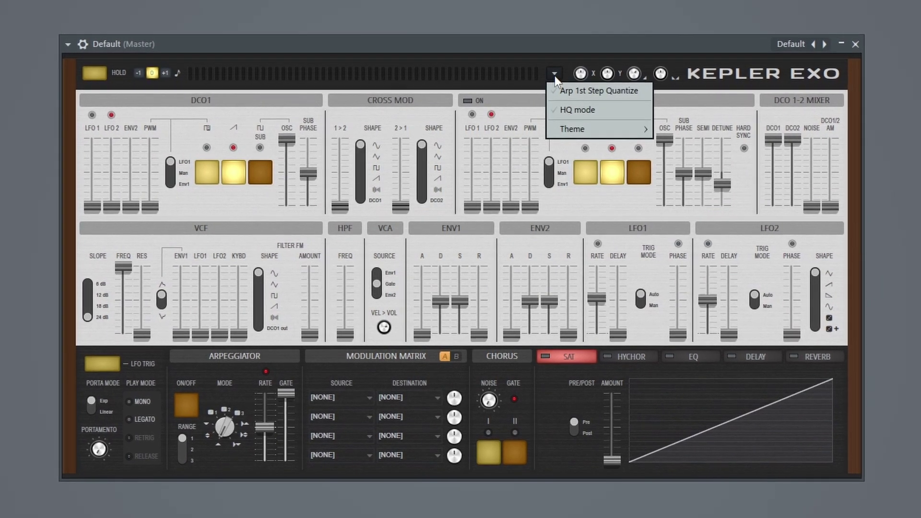
pyautogui.moveTo(572, 130)
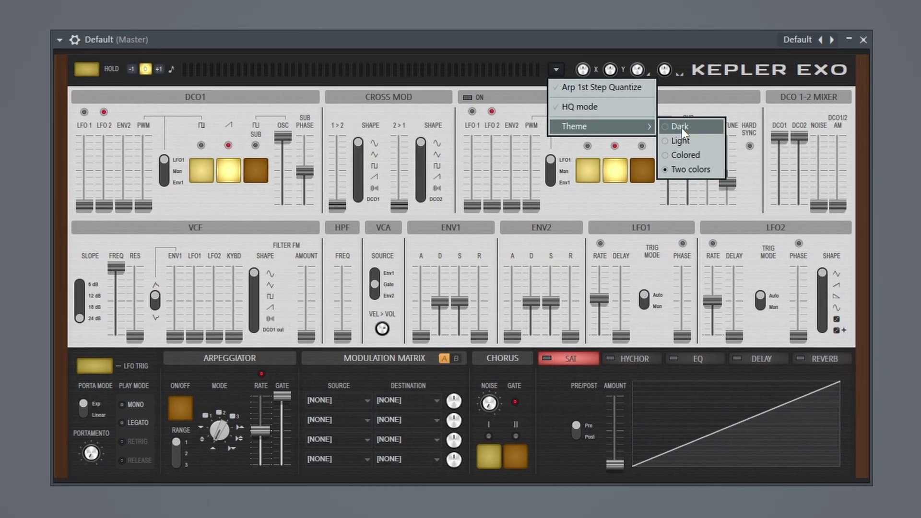
pyautogui.click(679, 126)
pyautogui.click(683, 139)
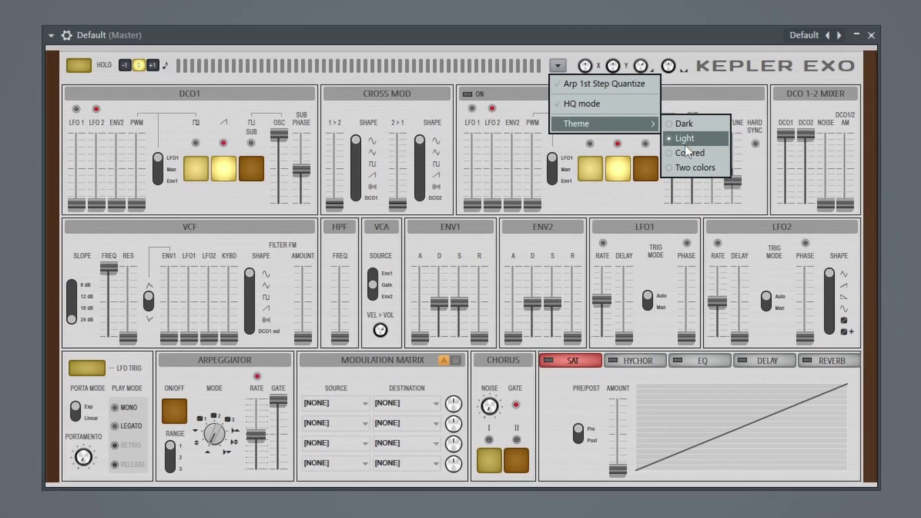
pyautogui.click(687, 153)
pyautogui.click(690, 169)
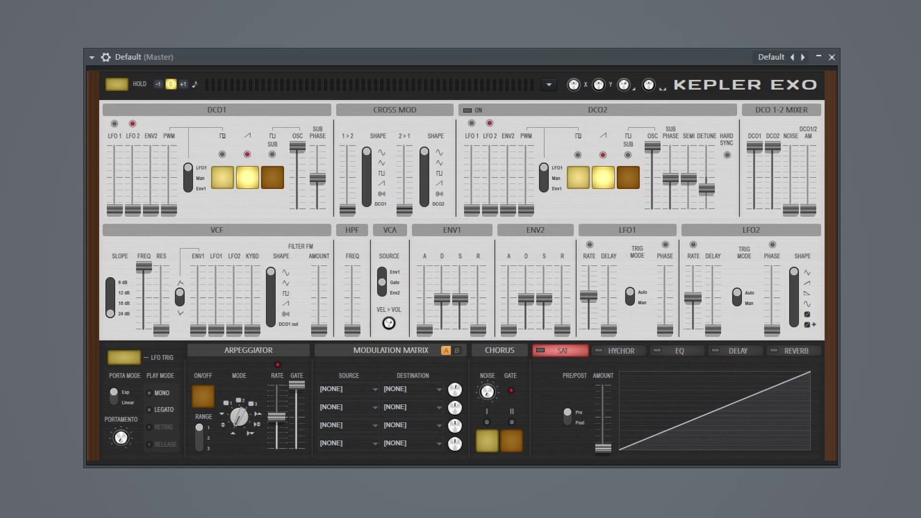
# Load Kepler Exo's Default preset from the plugin options menu
pyautogui.click(91, 57)
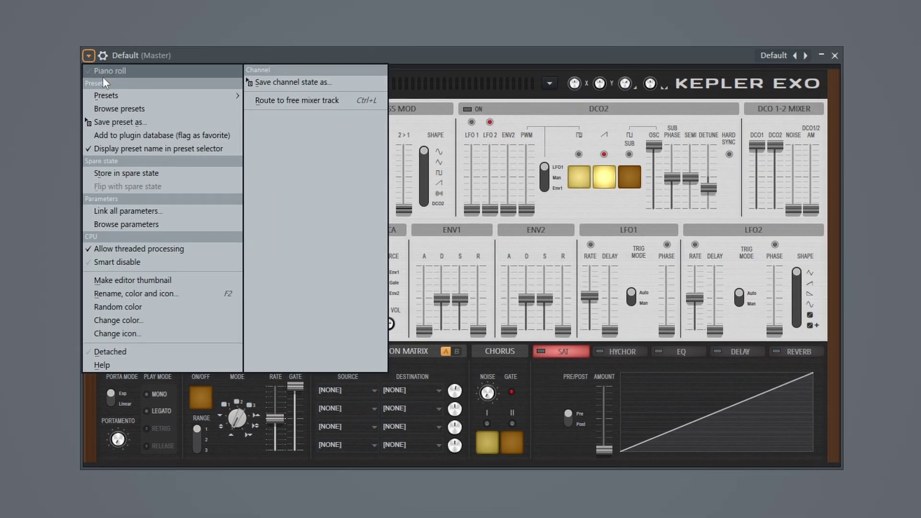
pyautogui.moveTo(107, 96)
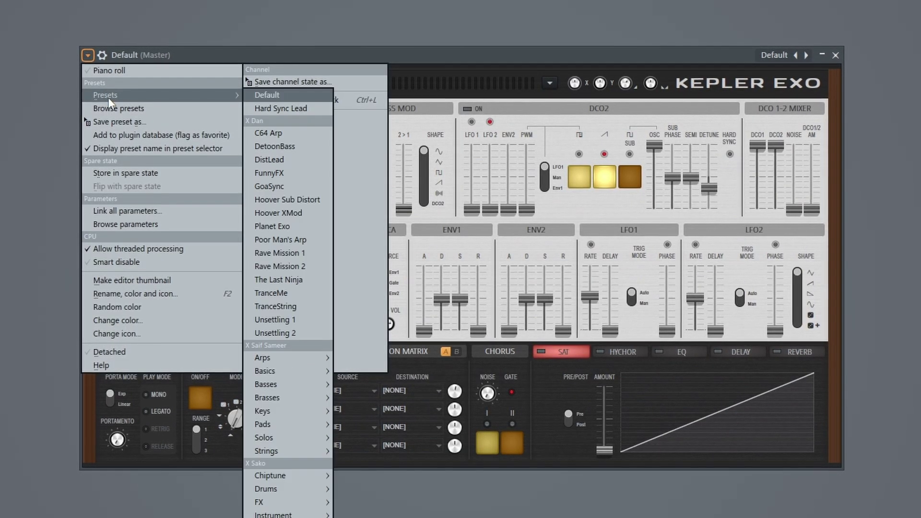
pyautogui.click(273, 94)
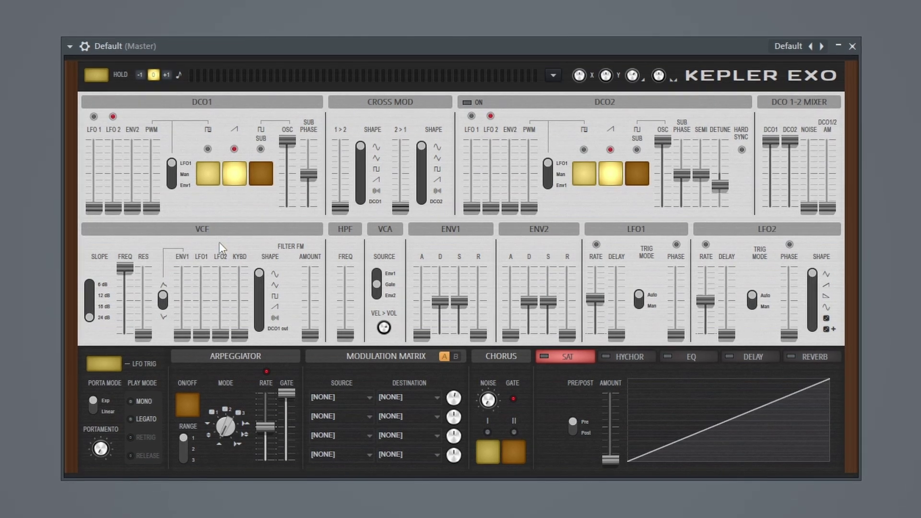
# Lower the filter cutoff to about halfway and add ENV1 filter modulation, then fine-tune both
pyautogui.moveTo(129, 272); pyautogui.dragTo(120, 301)
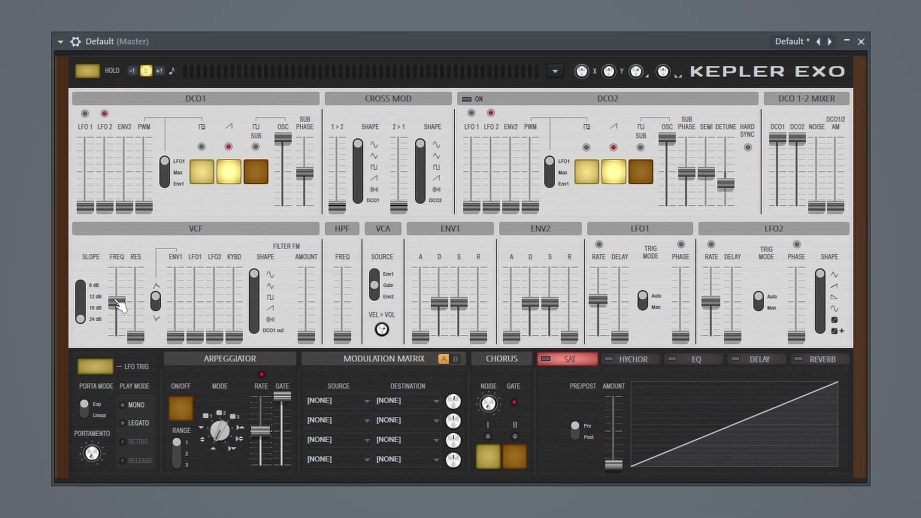
pyautogui.moveTo(179, 342); pyautogui.dragTo(175, 308)
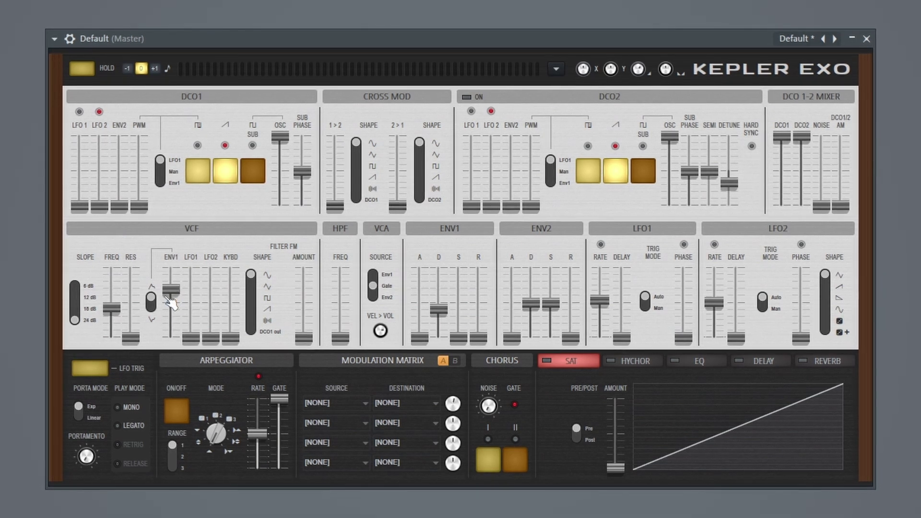
pyautogui.moveTo(177, 297); pyautogui.dragTo(177, 304)
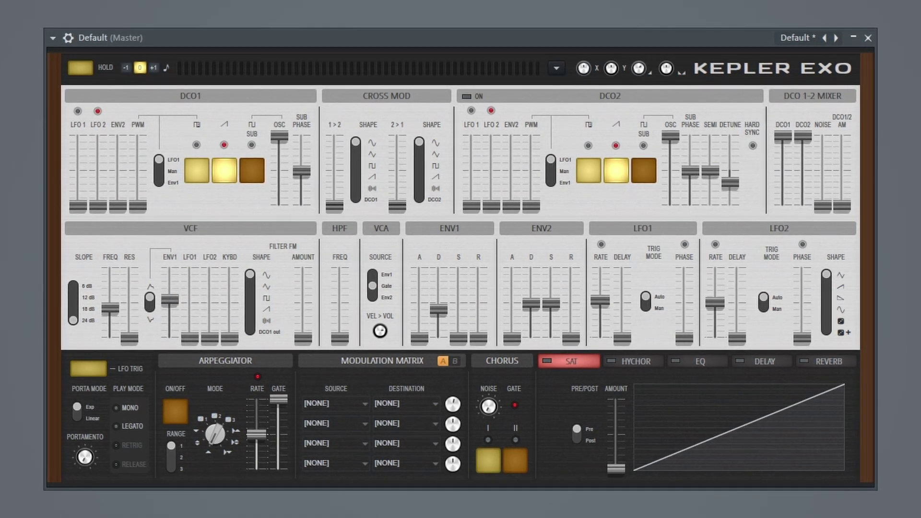
pyautogui.moveTo(109, 312); pyautogui.dragTo(108, 310)
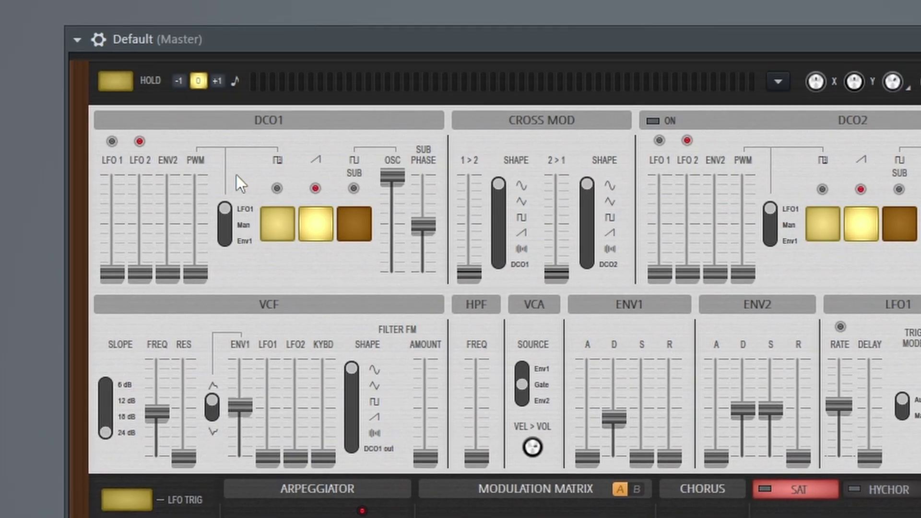
# Add DCO1's pulse waveform and raise its pulse width to about a quarter
pyautogui.click(292, 234)
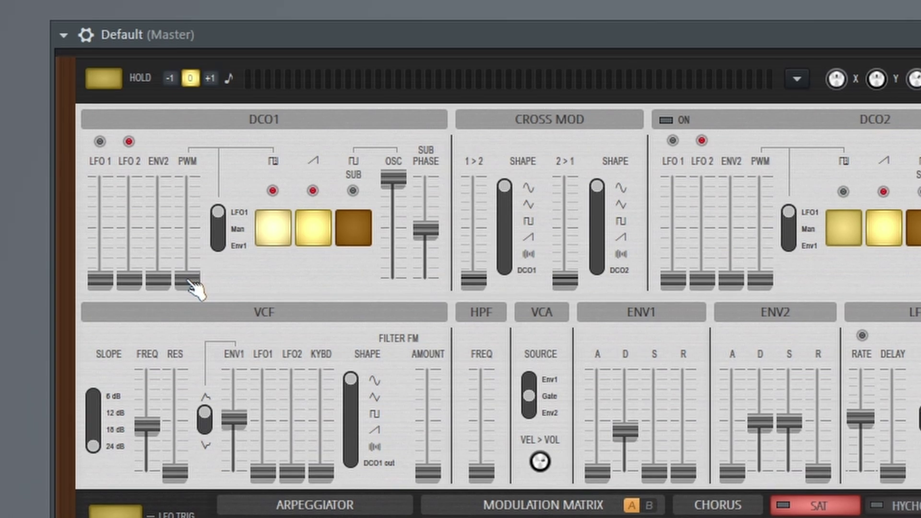
pyautogui.moveTo(195, 279); pyautogui.dragTo(184, 253)
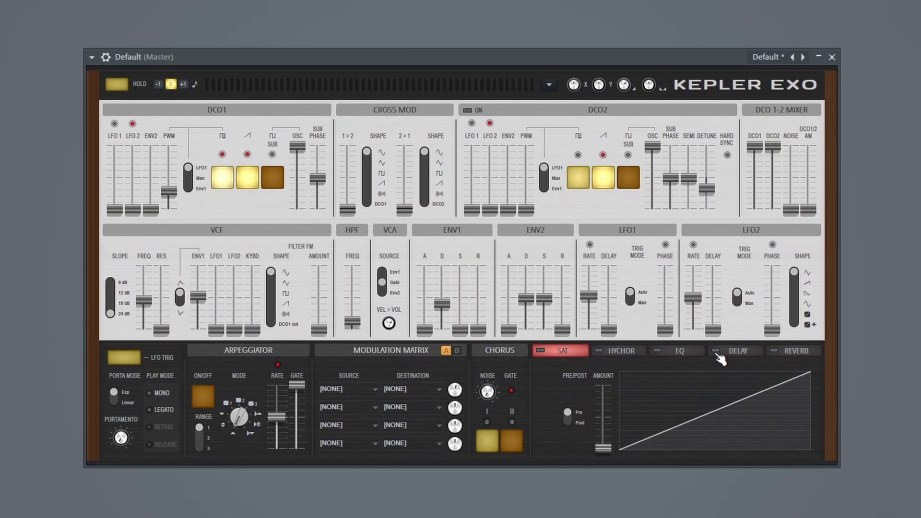
# Enable the delay with a lower cutoff and shorter time, then show the reverb page
pyautogui.click(731, 359)
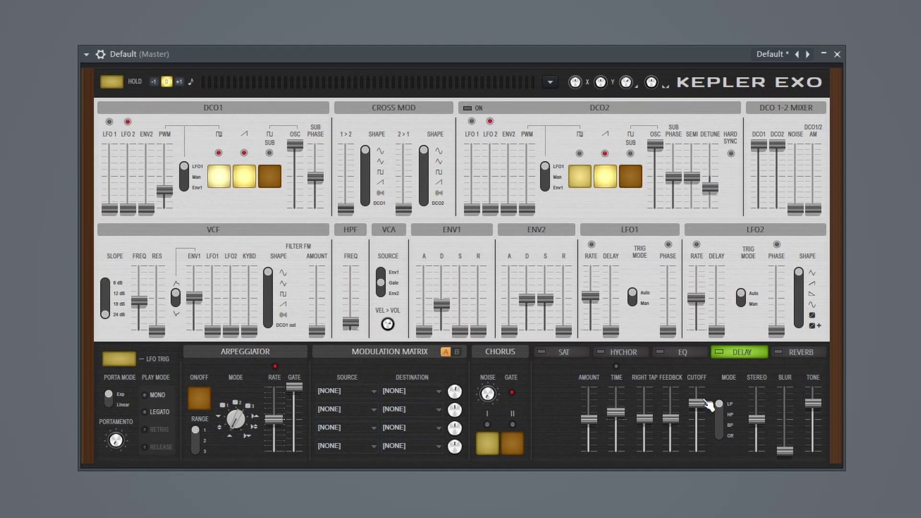
pyautogui.moveTo(705, 403); pyautogui.dragTo(705, 421)
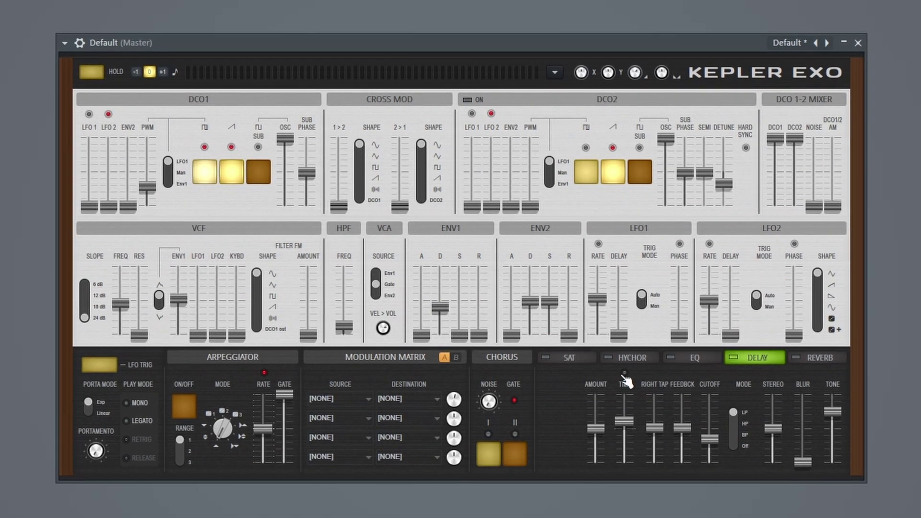
pyautogui.moveTo(629, 431); pyautogui.dragTo(631, 435)
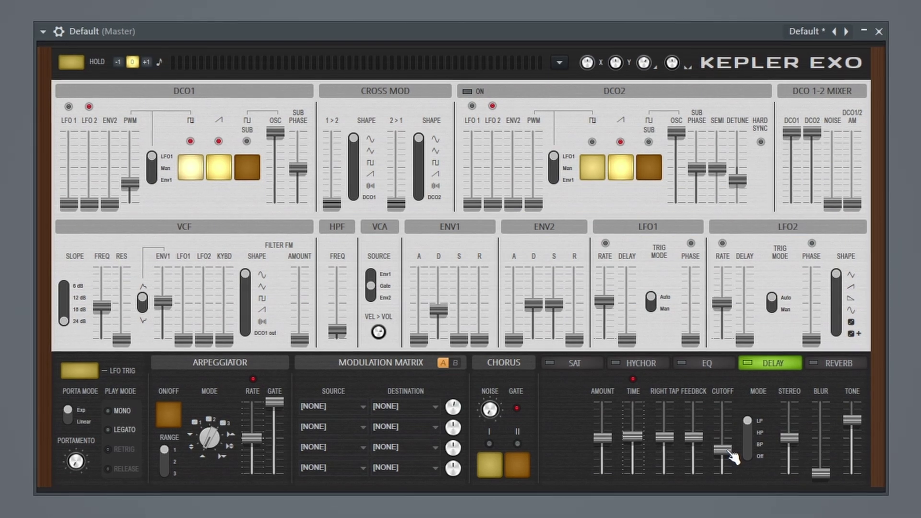
pyautogui.click(823, 366)
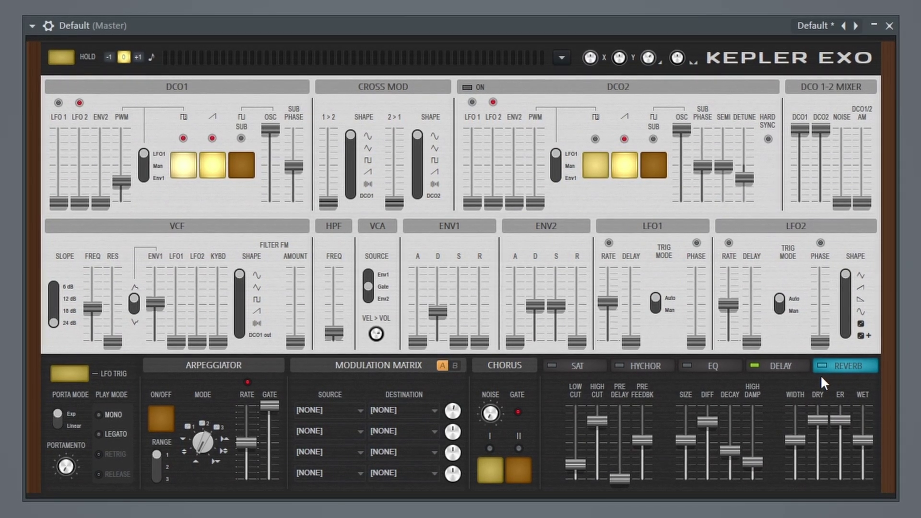
# Pull reverb high damping fully down, make the amp follow ENV1, and try chorus modes I and II
pyautogui.moveTo(753, 462); pyautogui.dragTo(753, 479)
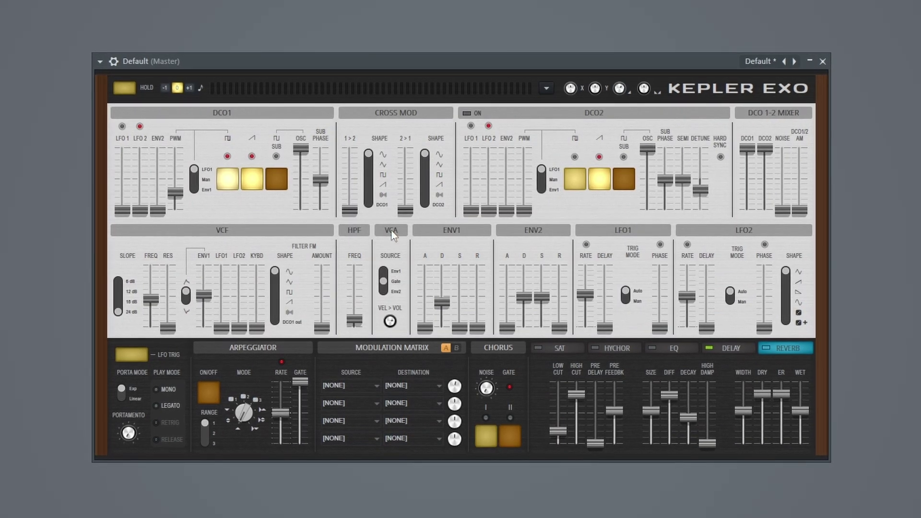
pyautogui.click(384, 280)
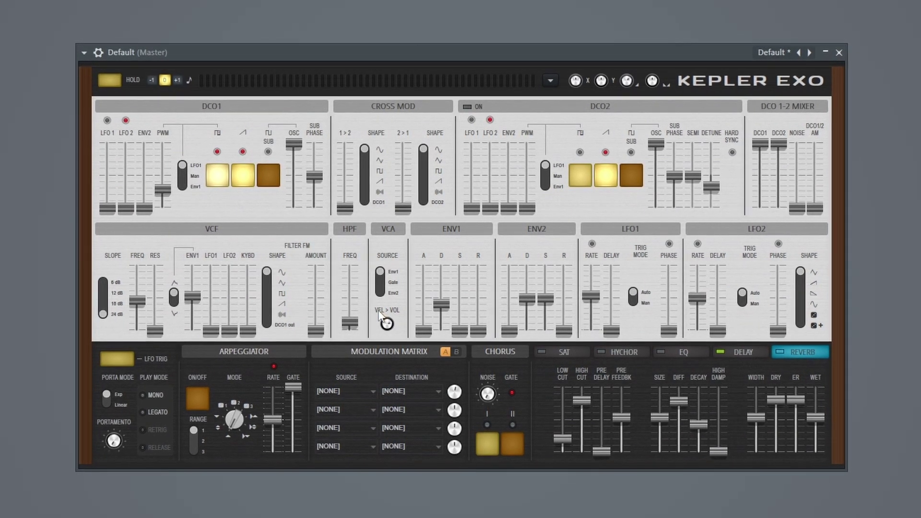
pyautogui.click(495, 450)
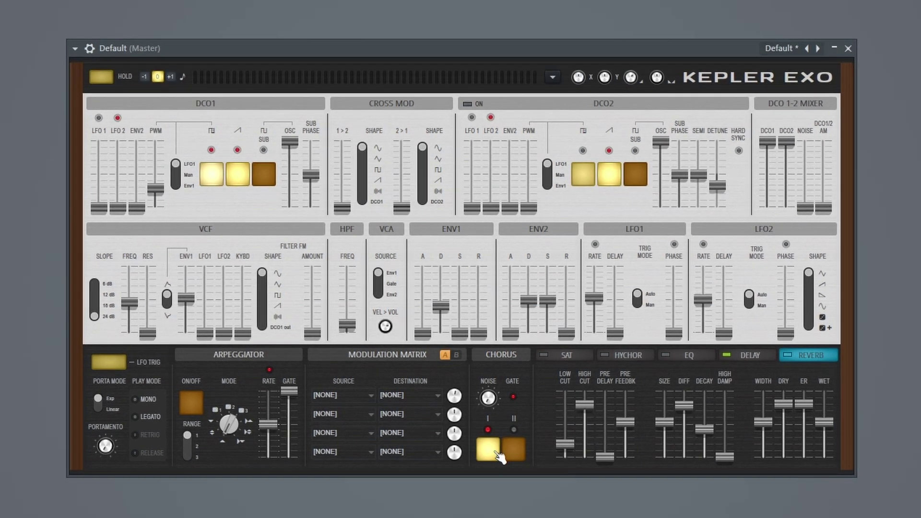
pyautogui.click(508, 453)
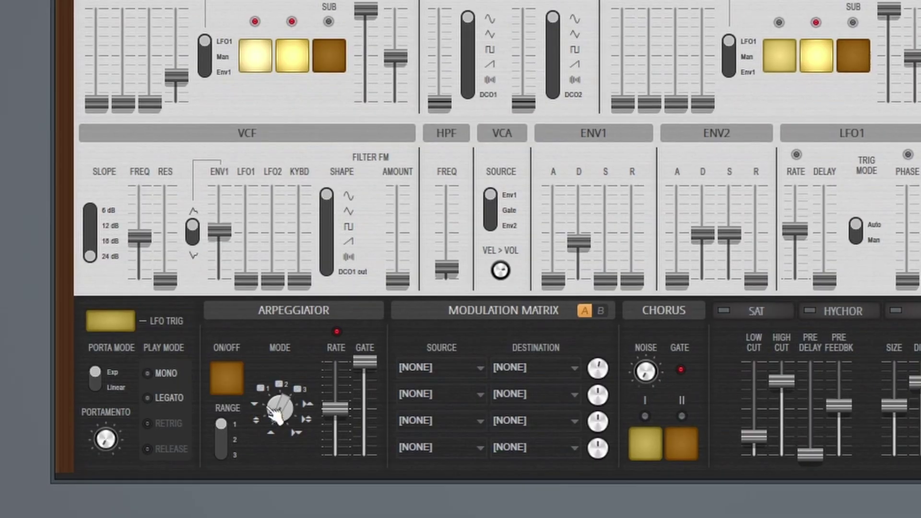
# Turn the arpeggiator on, then reload the Default preset to start fresh
pyautogui.click(233, 393)
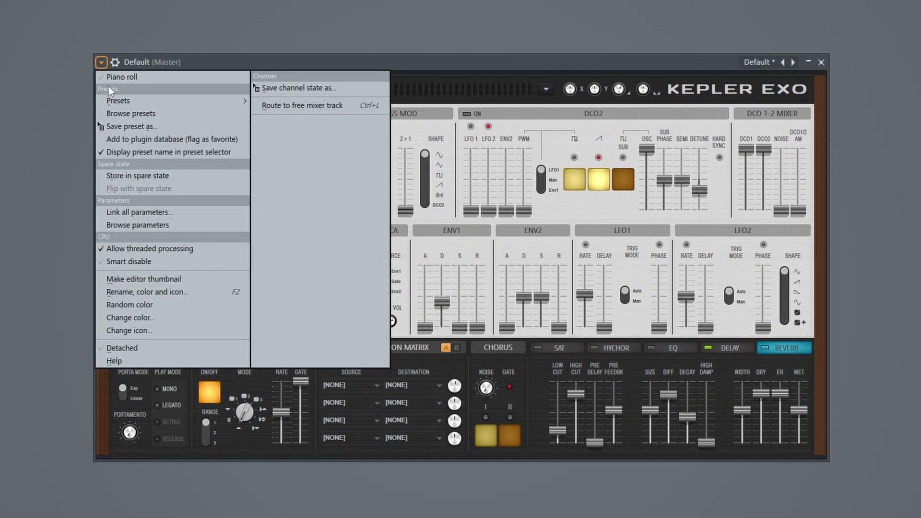
pyautogui.moveTo(116, 102)
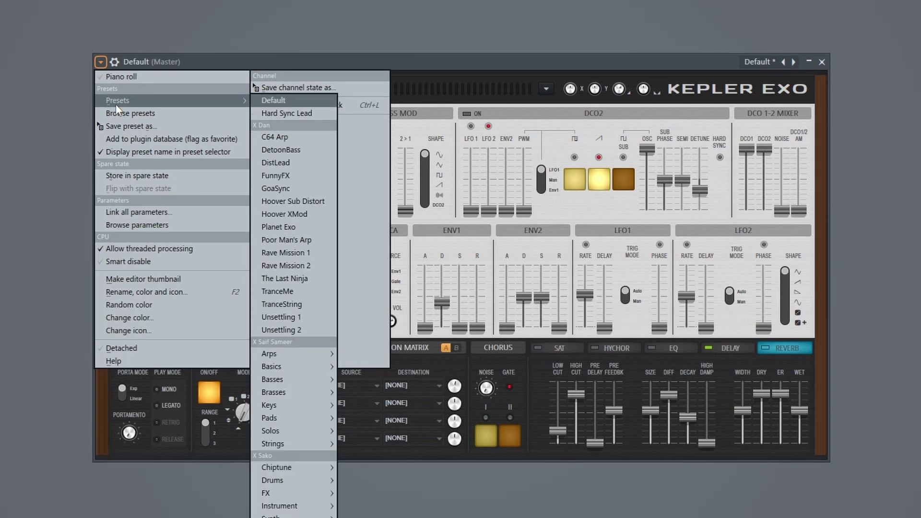
pyautogui.click(299, 102)
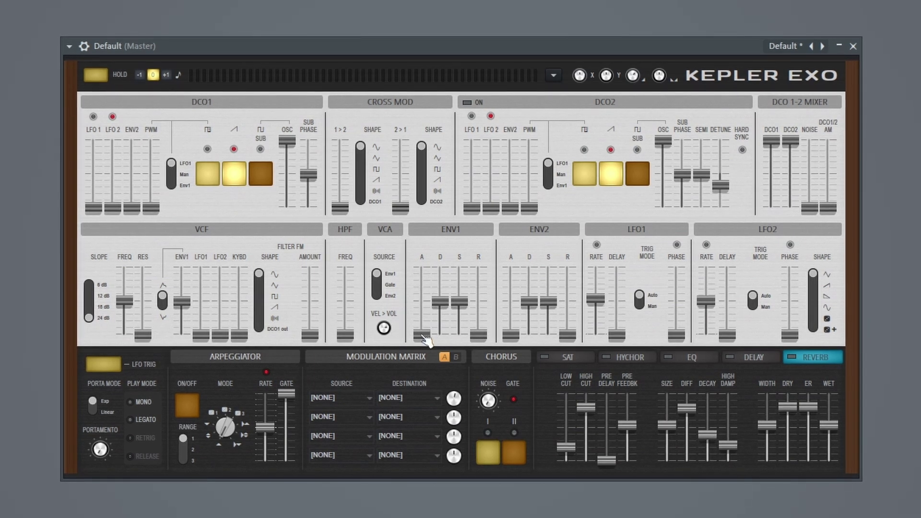
# Lengthen ENV1's attack and decay, set the filter slope to 18 dB, and reduce the filter envelope amount
pyautogui.moveTo(422, 335); pyautogui.dragTo(421, 295)
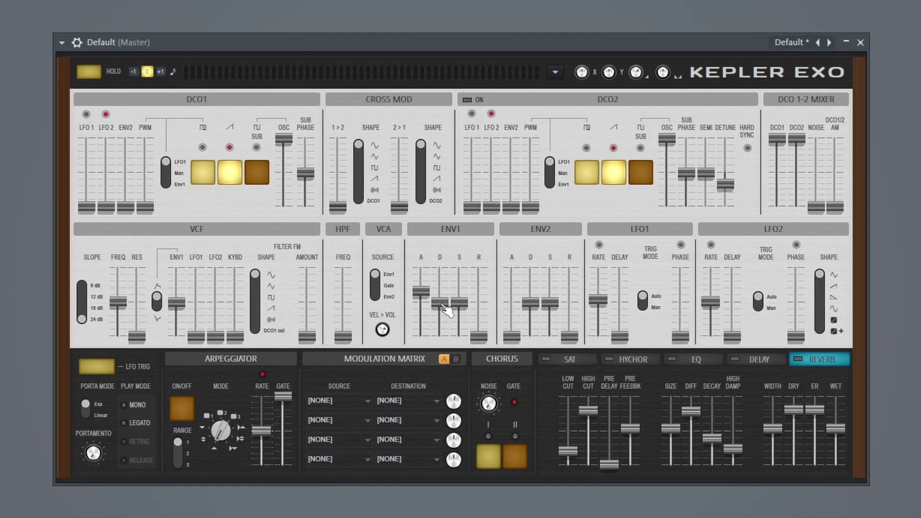
pyautogui.moveTo(439, 295); pyautogui.dragTo(439, 293)
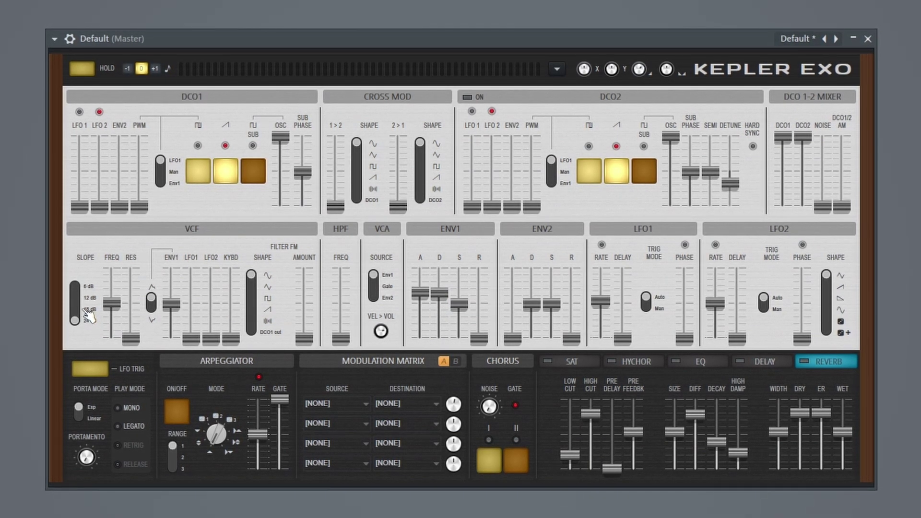
pyautogui.click(77, 310)
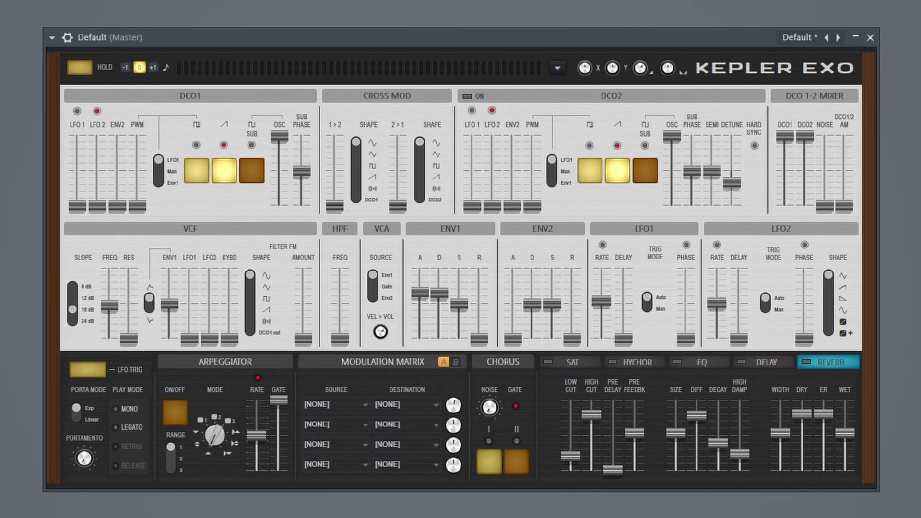
pyautogui.moveTo(173, 314); pyautogui.dragTo(172, 319)
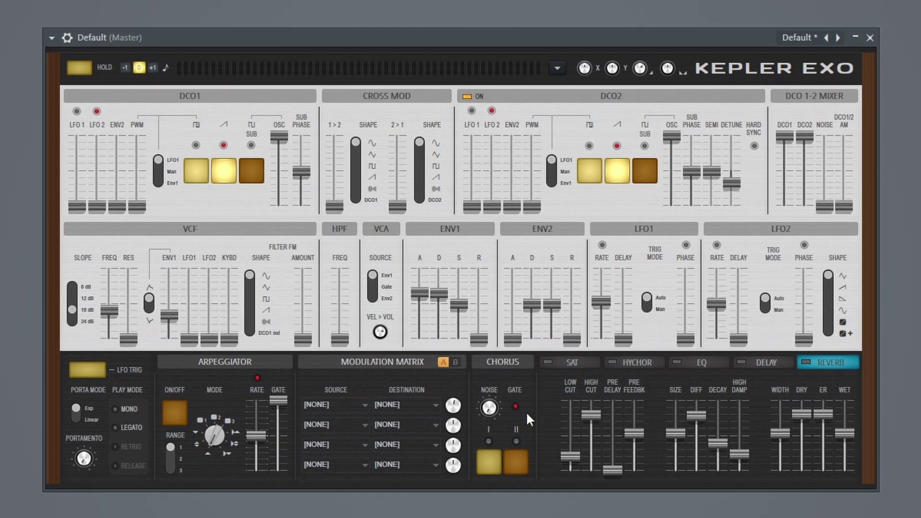
# Turn on chorus mode II and lower reverb high damping and high cut, lengthening pre-delay and decay
pyautogui.click(515, 462)
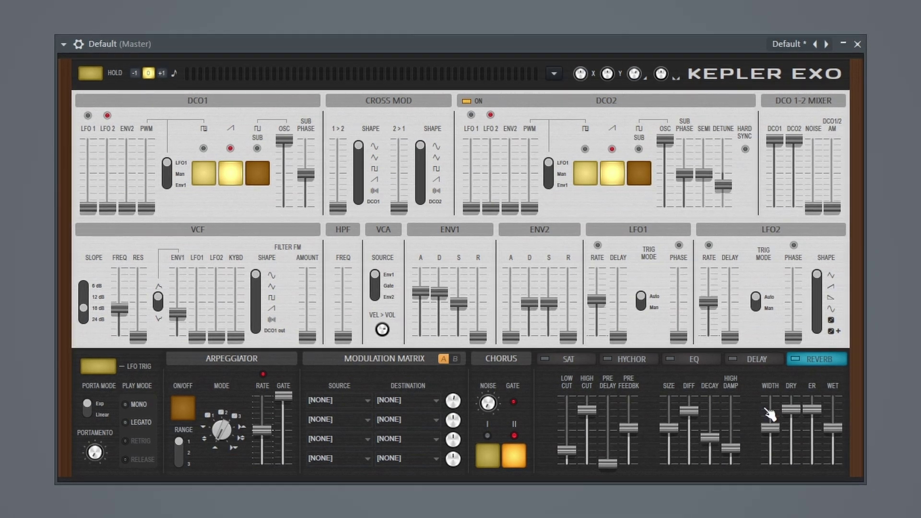
pyautogui.moveTo(731, 447); pyautogui.dragTo(729, 457)
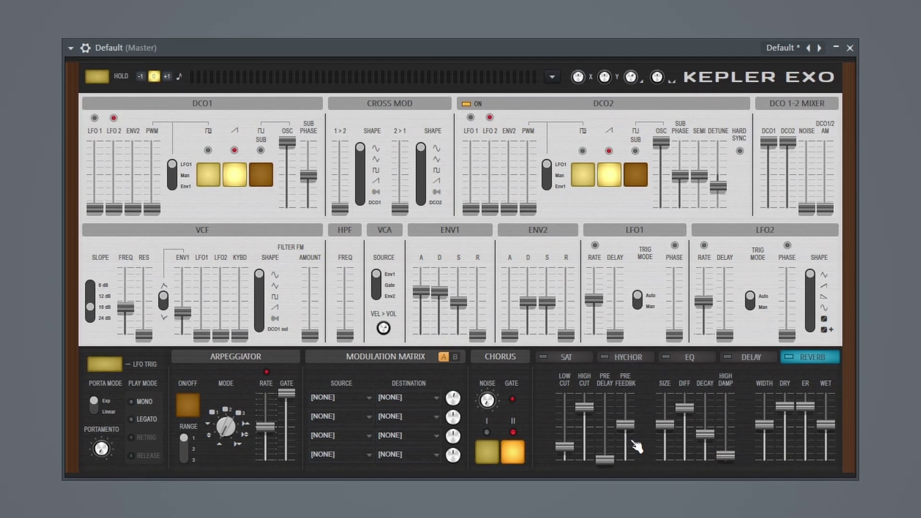
pyautogui.moveTo(593, 414); pyautogui.dragTo(593, 417)
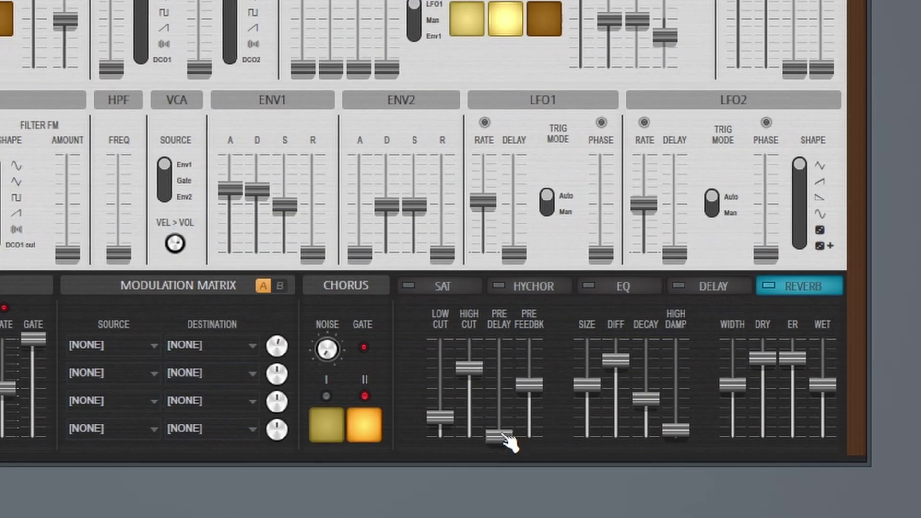
pyautogui.moveTo(504, 437); pyautogui.dragTo(505, 424)
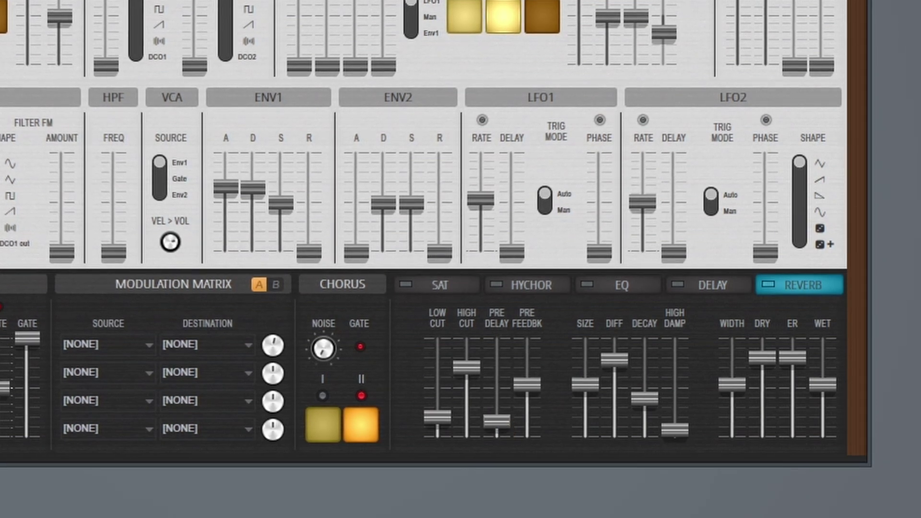
pyautogui.moveTo(499, 423); pyautogui.dragTo(499, 415)
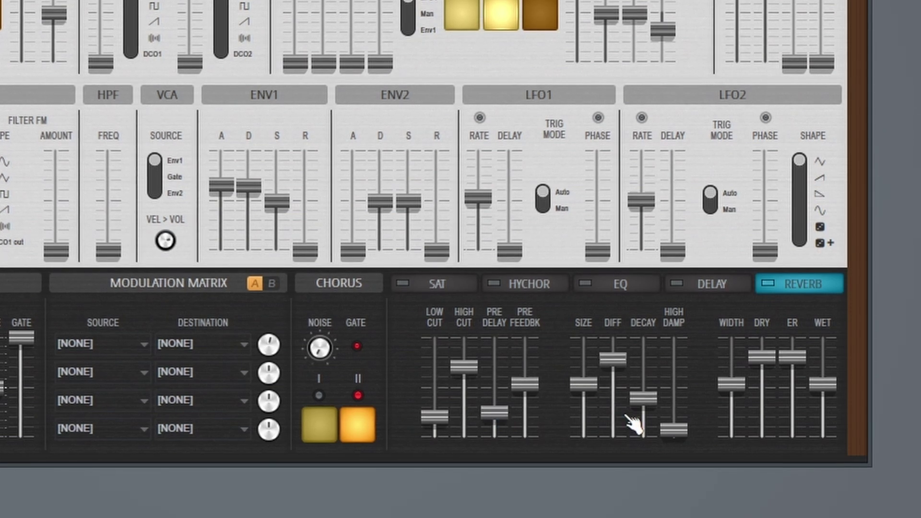
pyautogui.moveTo(639, 406); pyautogui.dragTo(639, 392)
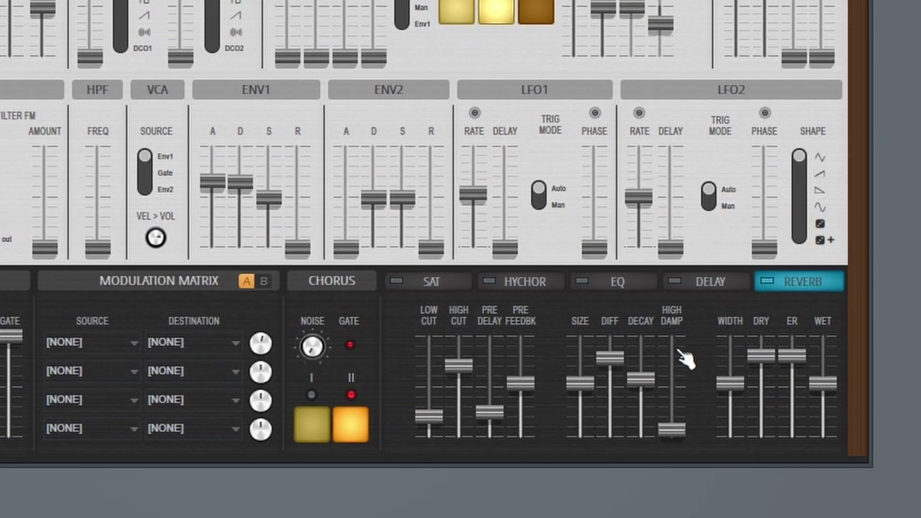
# Switch on the delay effect for the pad and show its settings
pyautogui.click(704, 287)
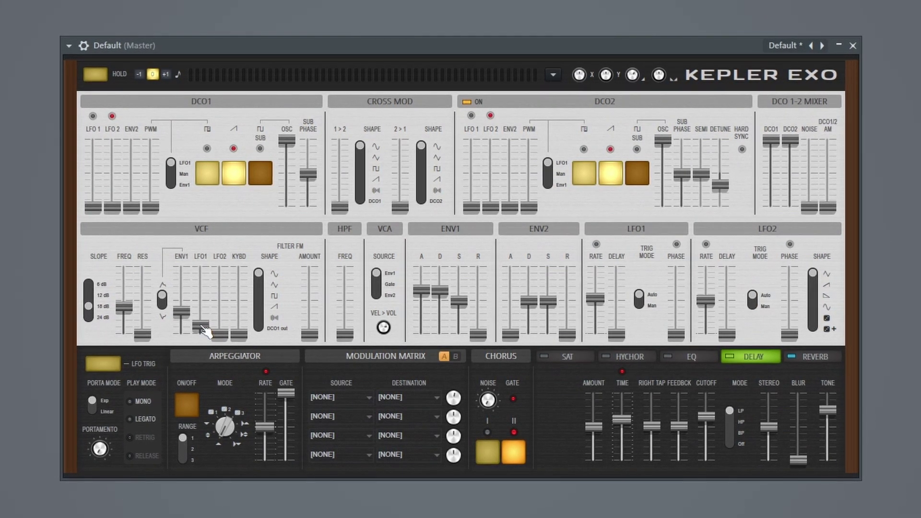
# Route LFO1 to the filter cutoff, toggle its rate sync, tune the rate, then reduce the modulation amount
pyautogui.moveTo(206, 330); pyautogui.dragTo(198, 301)
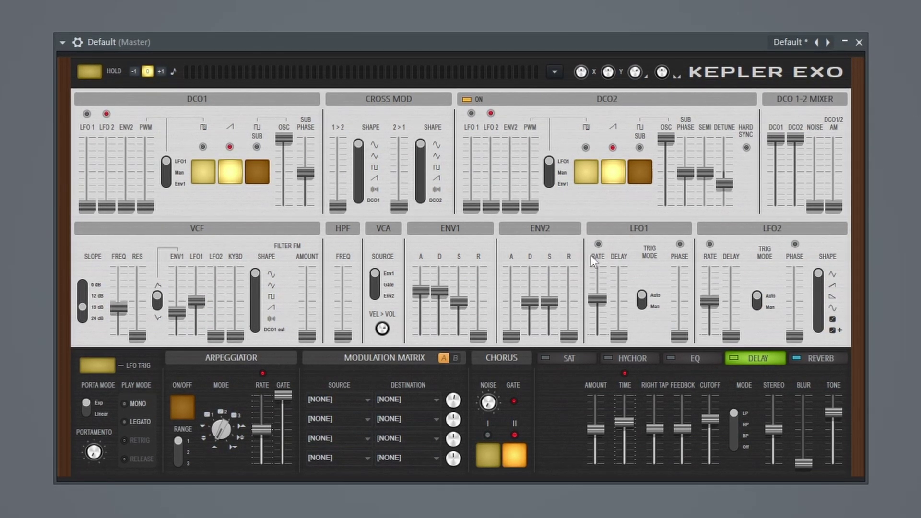
pyautogui.click(599, 244)
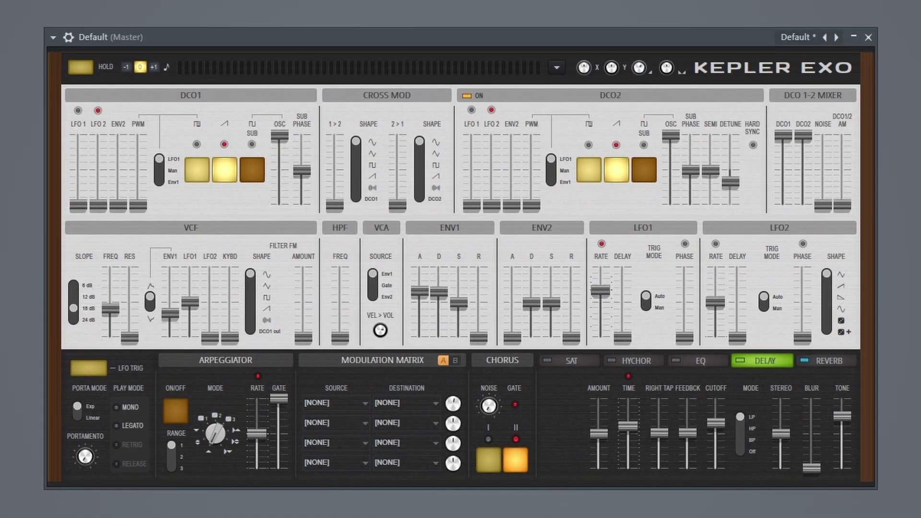
pyautogui.moveTo(600, 290); pyautogui.dragTo(600, 284)
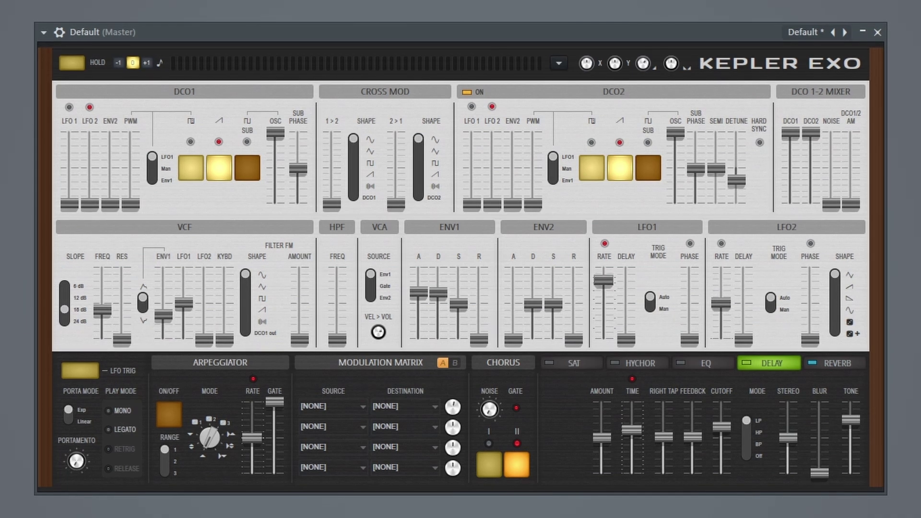
pyautogui.moveTo(600, 284); pyautogui.dragTo(606, 303)
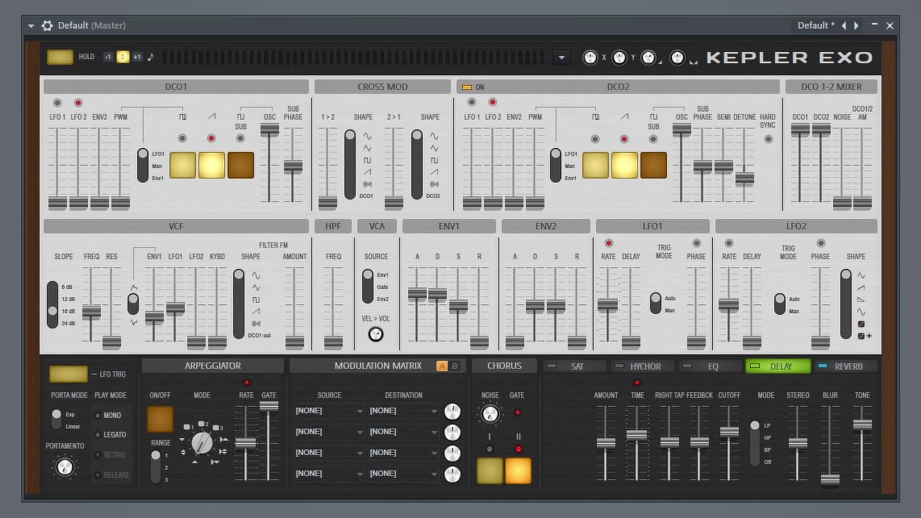
pyautogui.moveTo(175, 308); pyautogui.dragTo(175, 324)
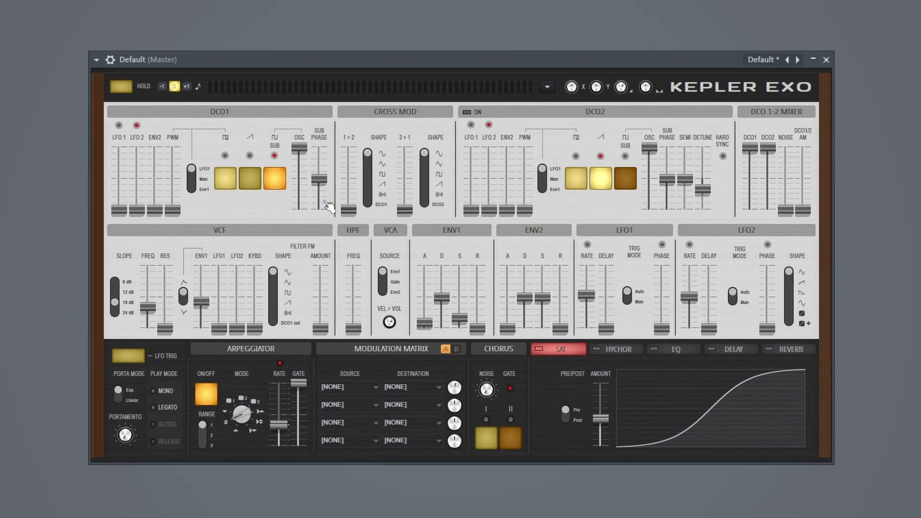
pyautogui.click(96, 60)
pyautogui.moveTo(119, 104)
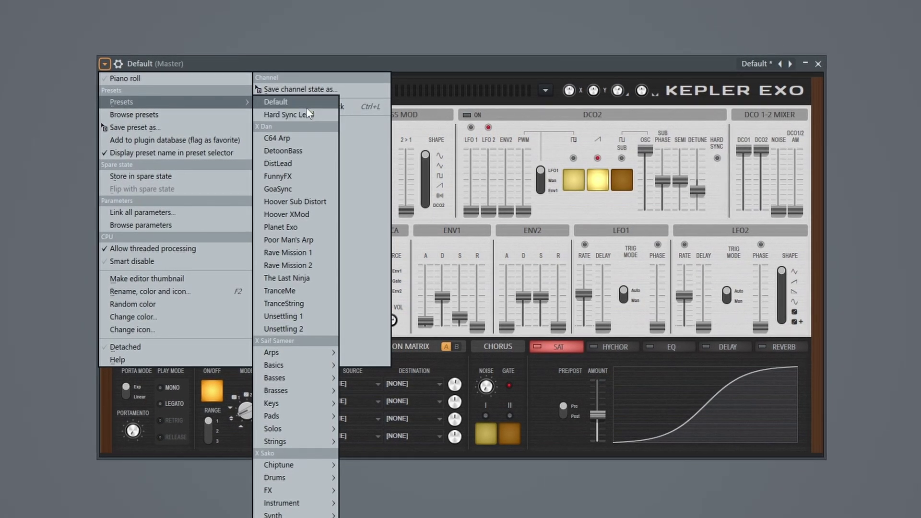
pyautogui.click(274, 101)
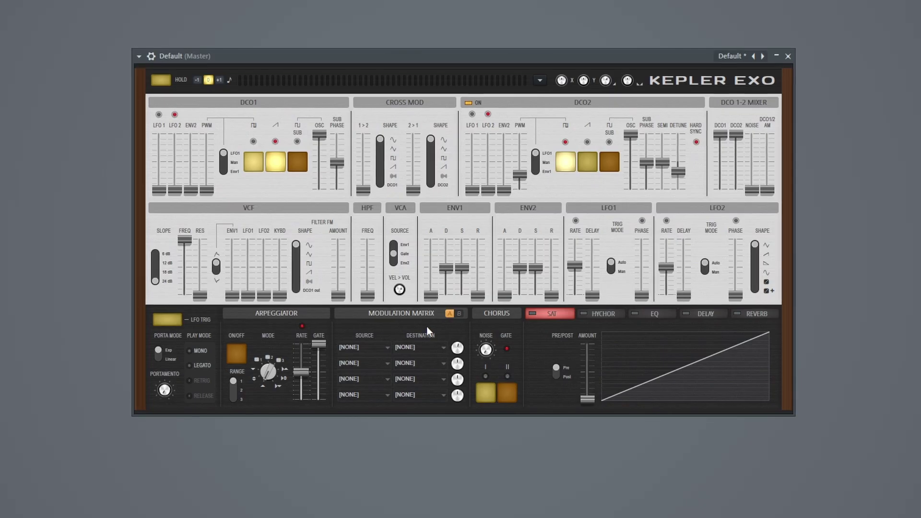
# Route Env1 to DCO 2 Pitch in mod slot 1 with a slightly raised amount, and turn on DCO2 hard sync
pyautogui.click(348, 350)
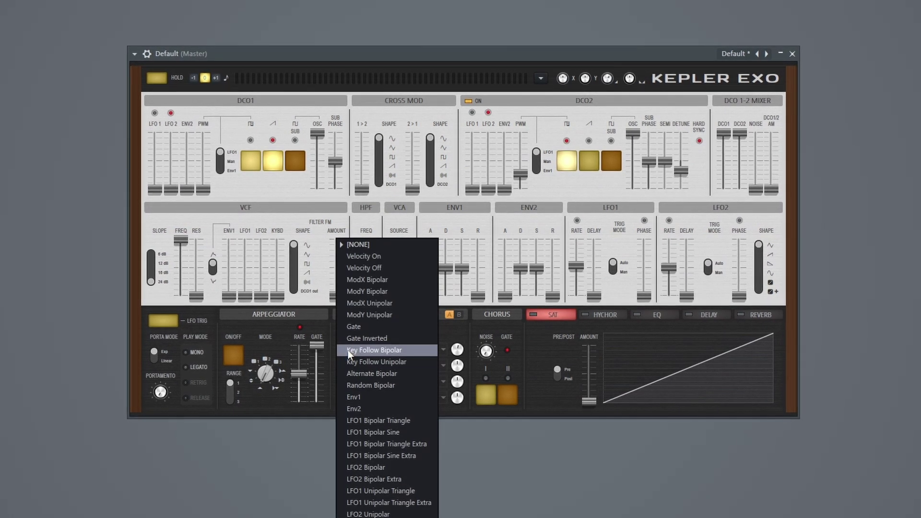
pyautogui.click(355, 396)
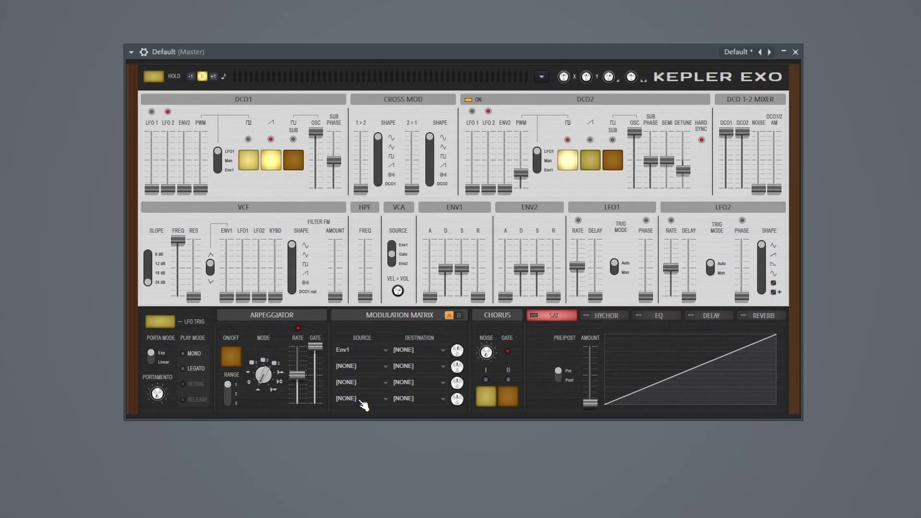
pyautogui.click(408, 350)
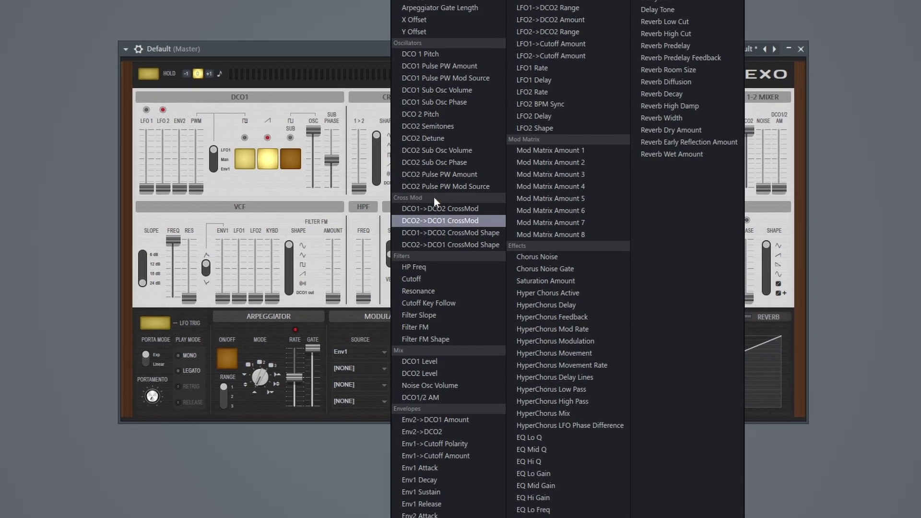
pyautogui.click(428, 114)
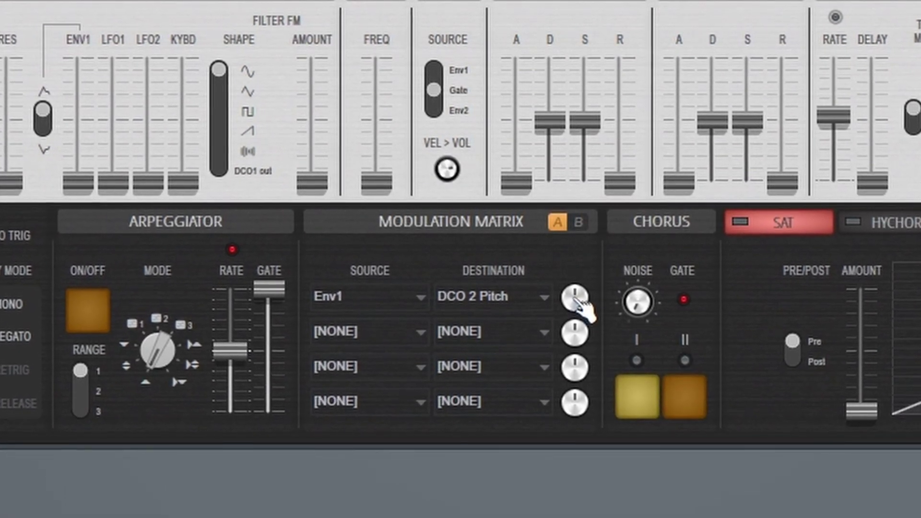
pyautogui.moveTo(578, 312); pyautogui.dragTo(578, 297)
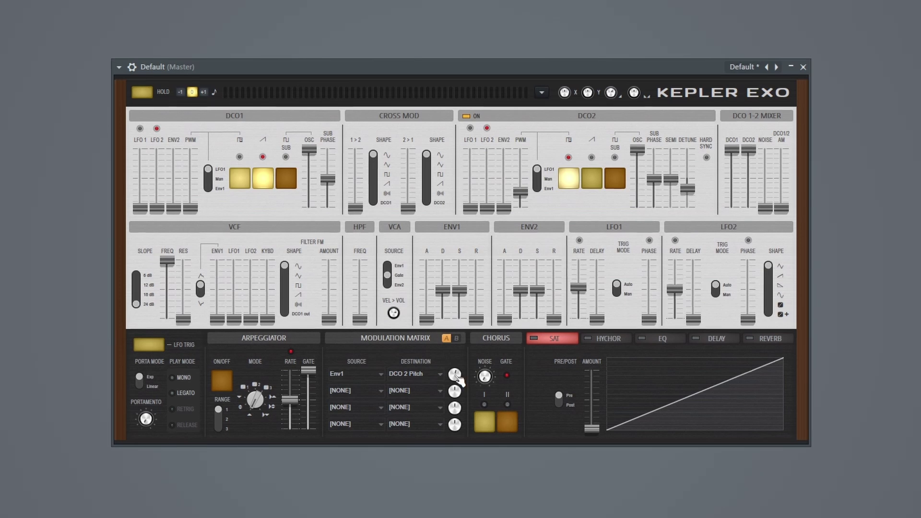
pyautogui.click(704, 155)
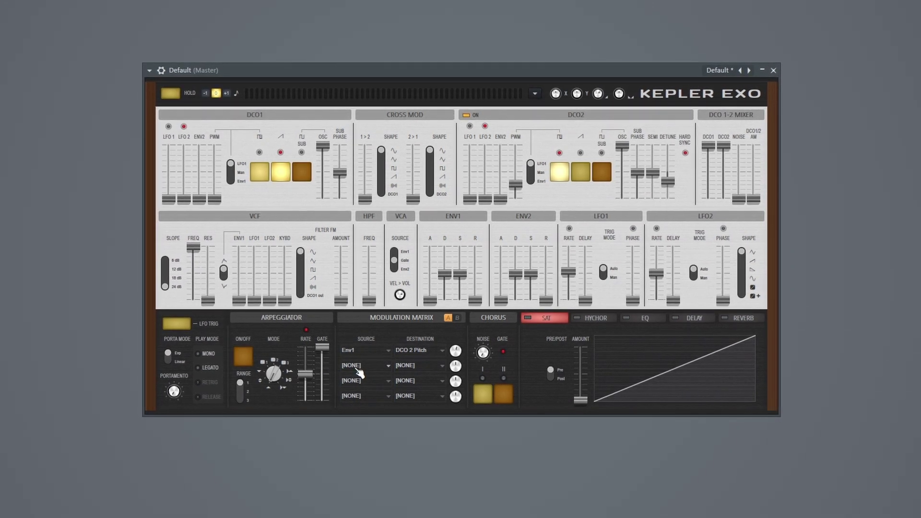
# Set modulation slot 2's Source to Env2 and its Destination to Cutoff
pyautogui.click(357, 369)
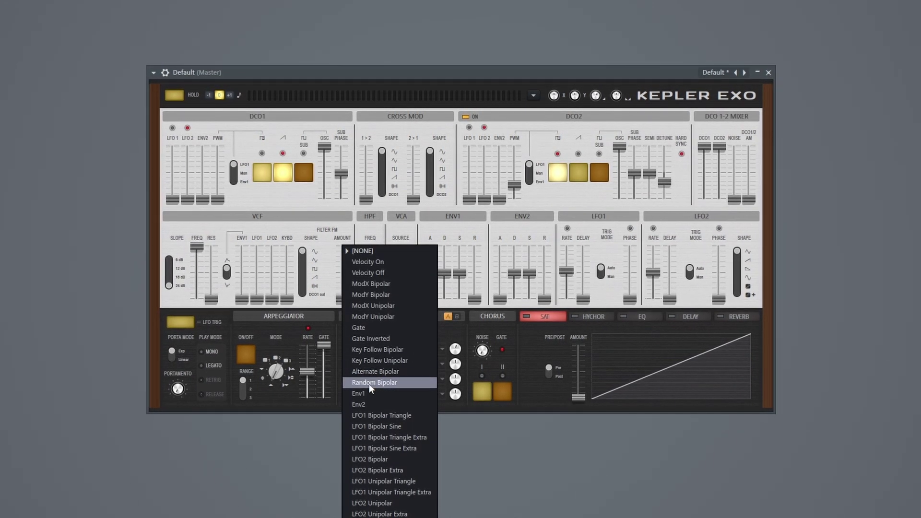
pyautogui.click(368, 404)
pyautogui.click(405, 363)
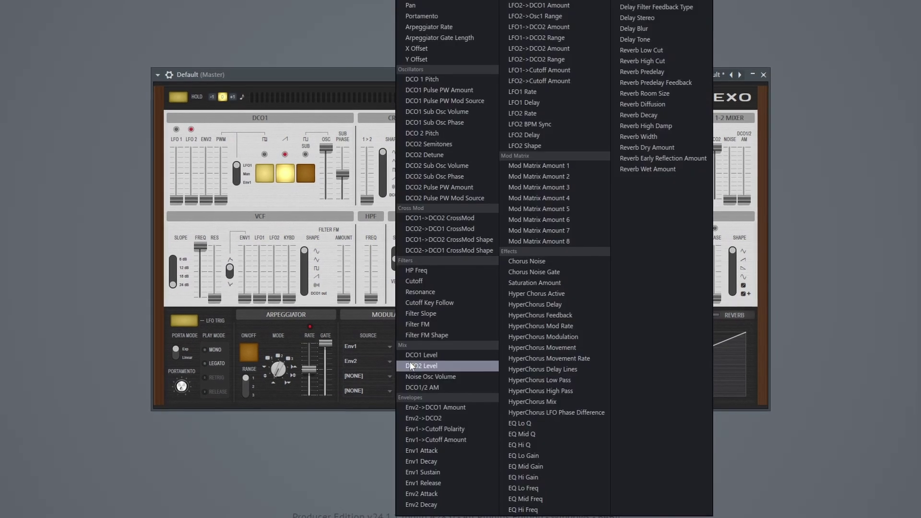
pyautogui.click(428, 280)
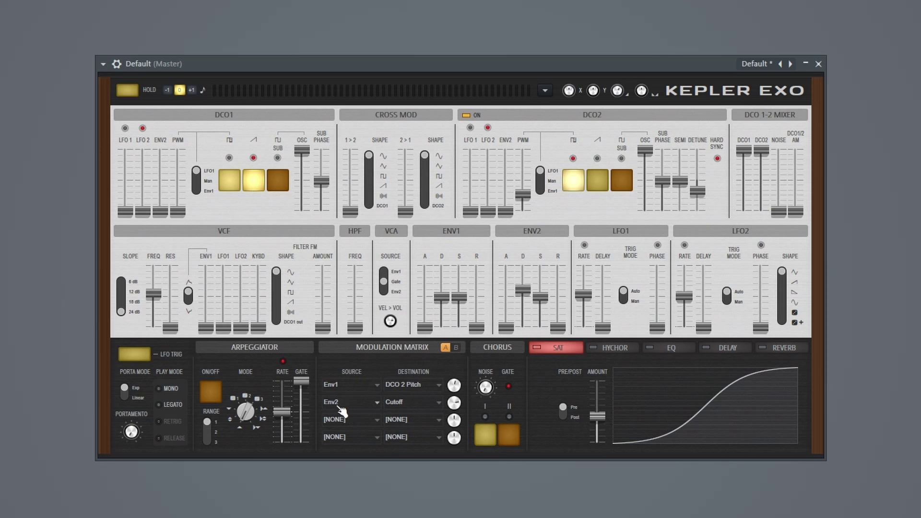
# Set modulation slot 3's Source to Key Follow Bipolar and its Destination to Env2->DCO2
pyautogui.click(335, 420)
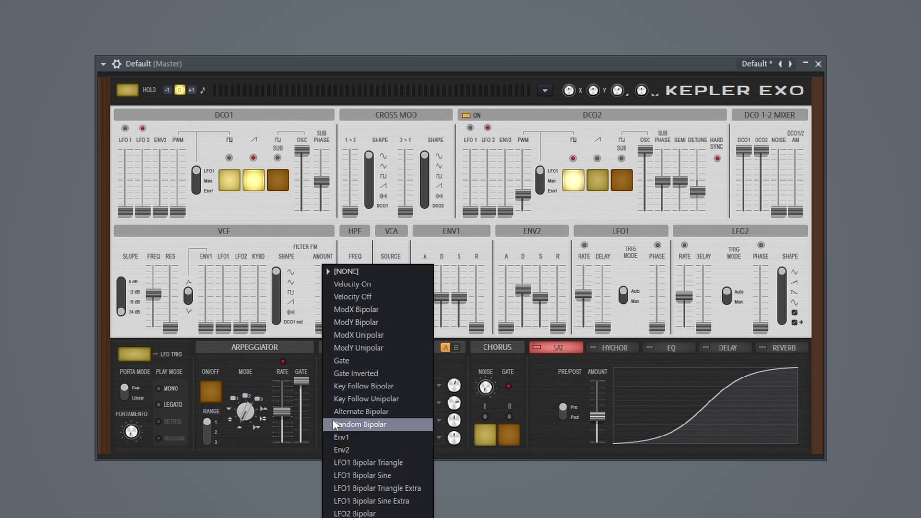
pyautogui.click(361, 390)
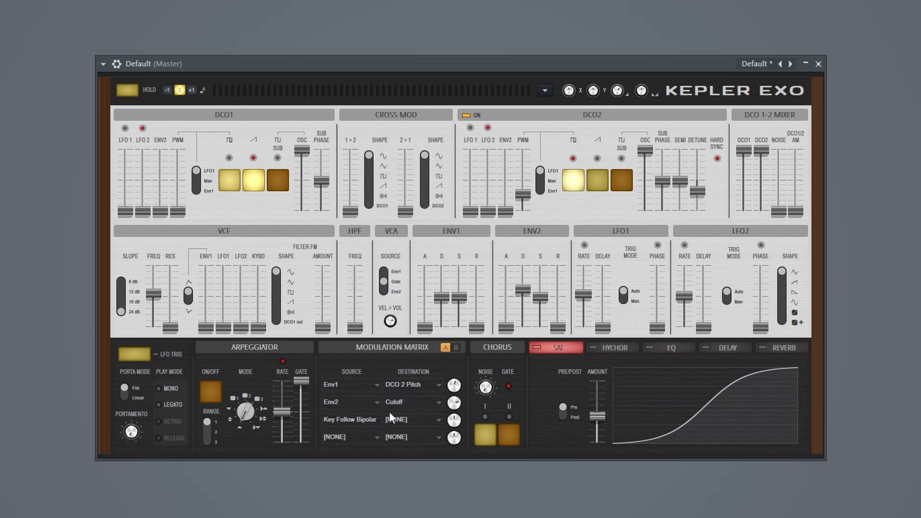
pyautogui.click(413, 424)
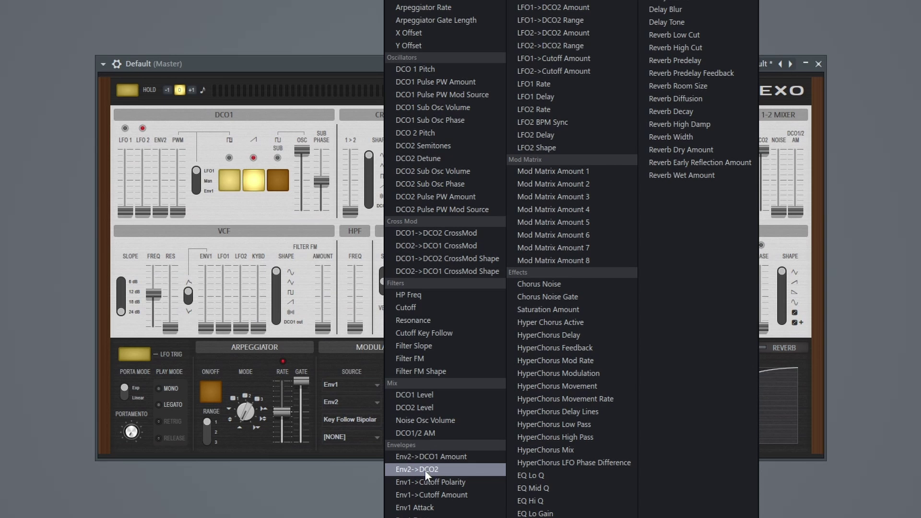
pyautogui.click(437, 475)
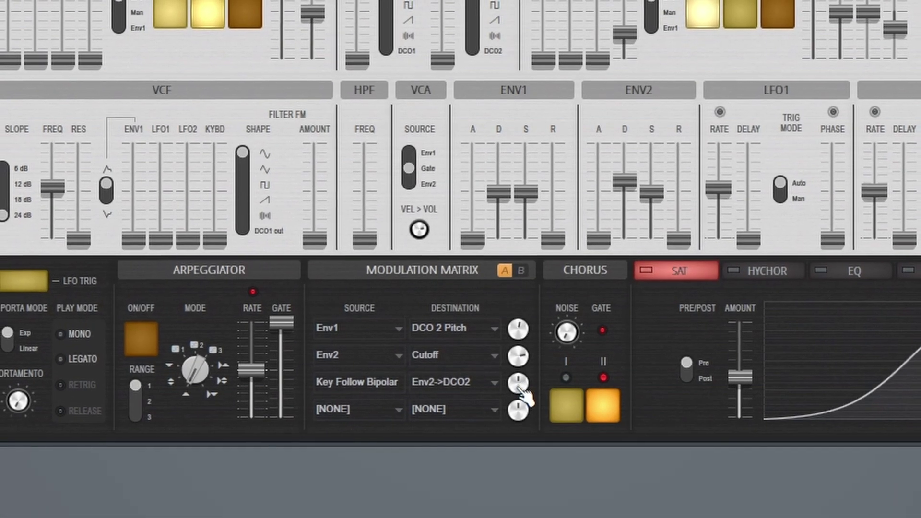
# Create a Mod Matrix Amount 3 automation clip ramping down to its lowest value over four bars, then play it
pyautogui.rightClick(515, 388)
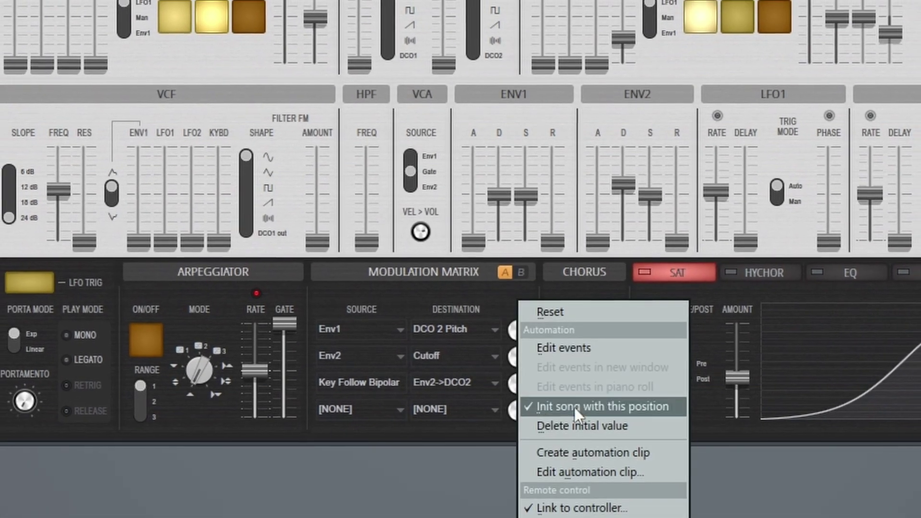
pyautogui.click(577, 451)
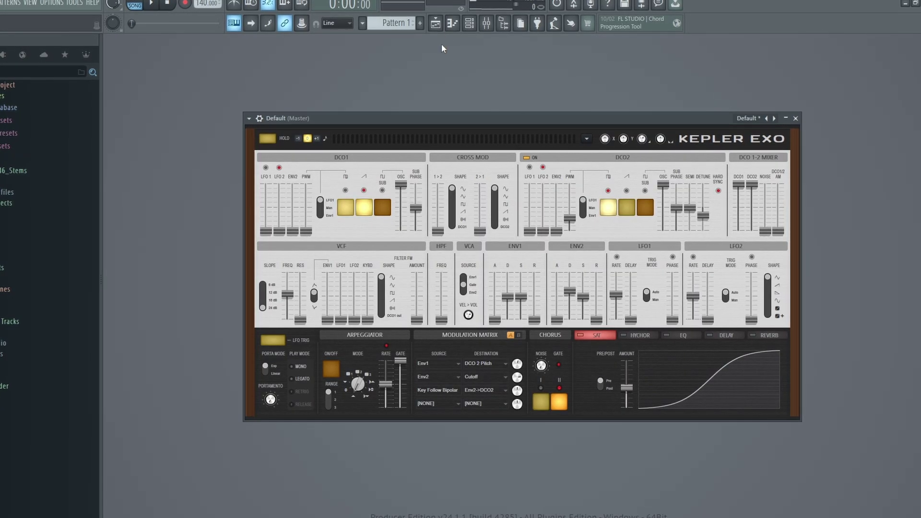
pyautogui.click(437, 23)
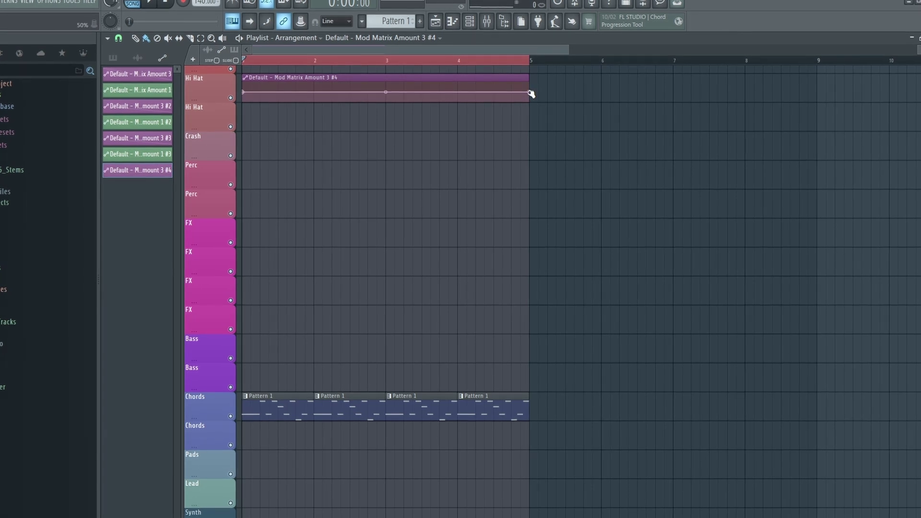
pyautogui.moveTo(531, 94); pyautogui.dragTo(531, 123)
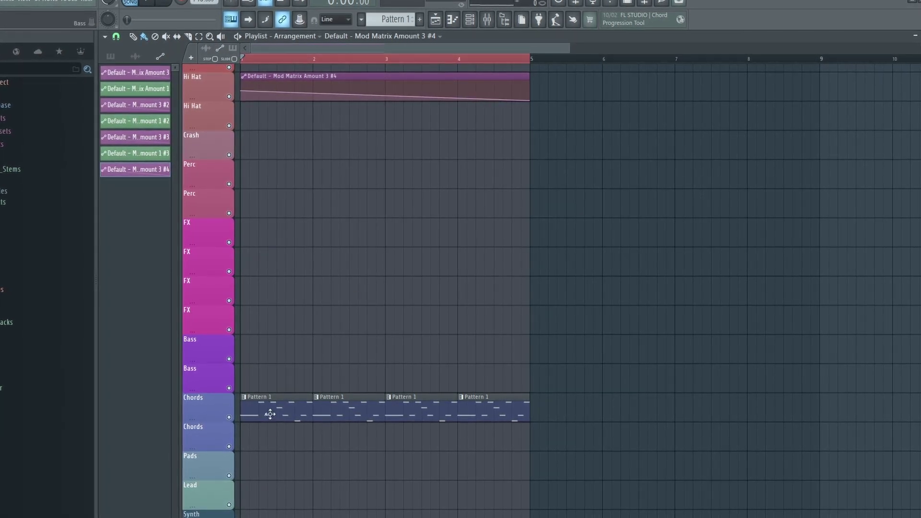
pyautogui.press('space')
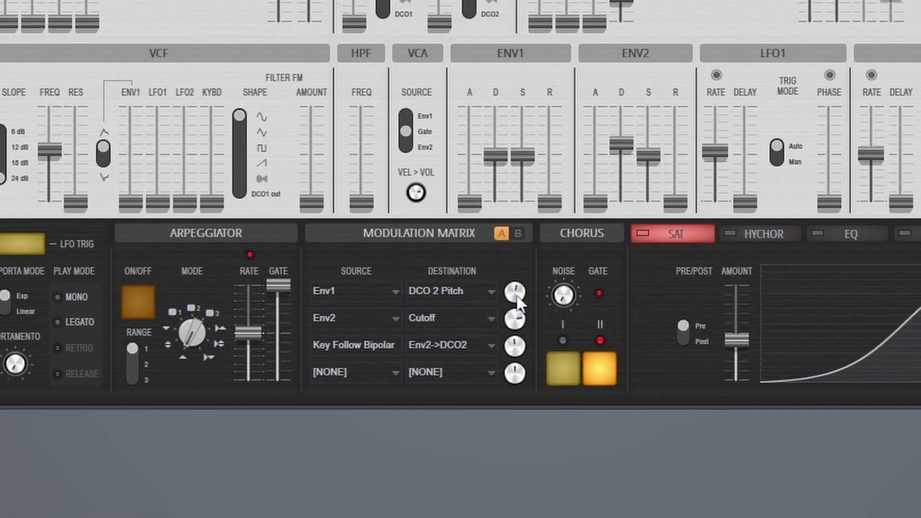
# Create a Mod Matrix Amount 1 automation clip for the DCO 2 Pitch amount and view it in the playlist
pyautogui.rightClick(520, 303)
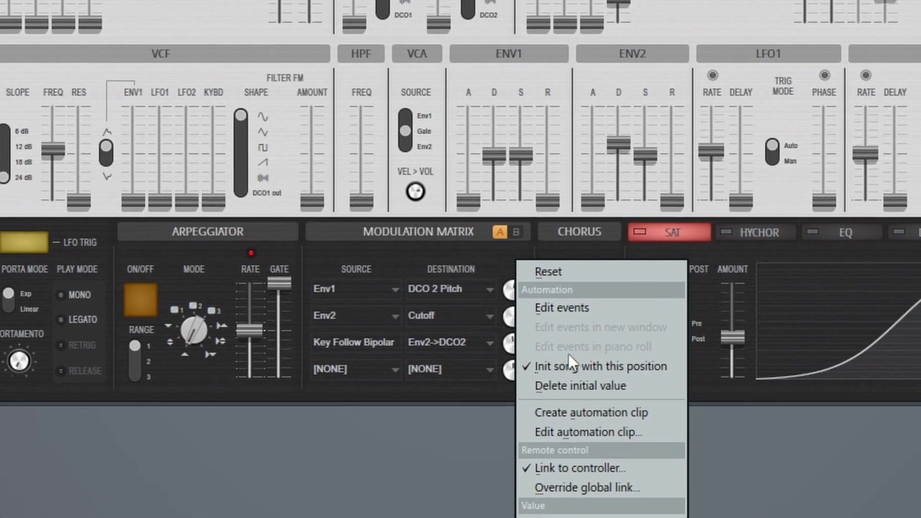
pyautogui.click(570, 404)
pyautogui.click(436, 10)
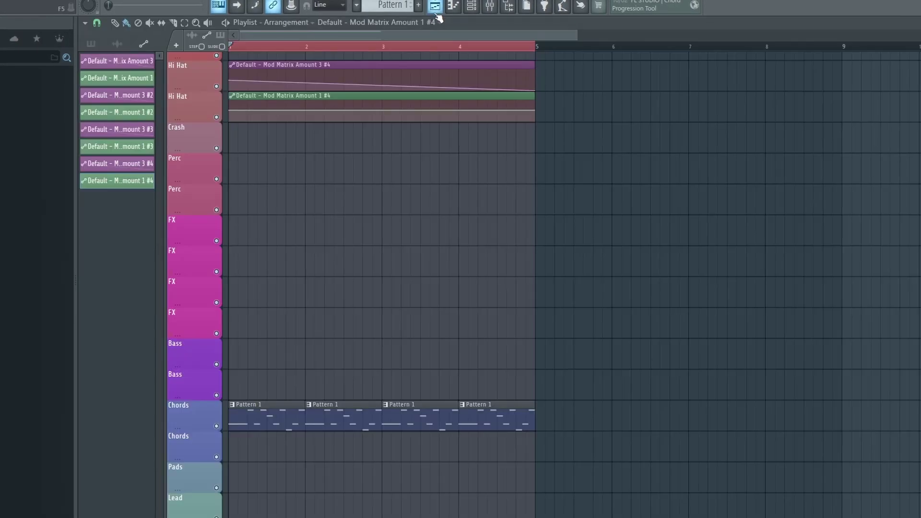